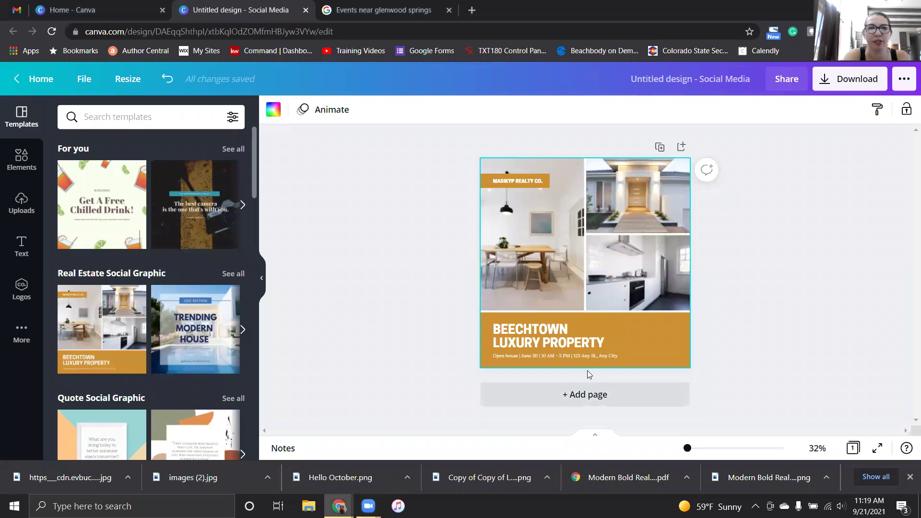
Step: Go back from the Canva home page to the Social Media design with the Beechtown real-estate template
{"action": "left_click", "coordinate": [130, 6]}
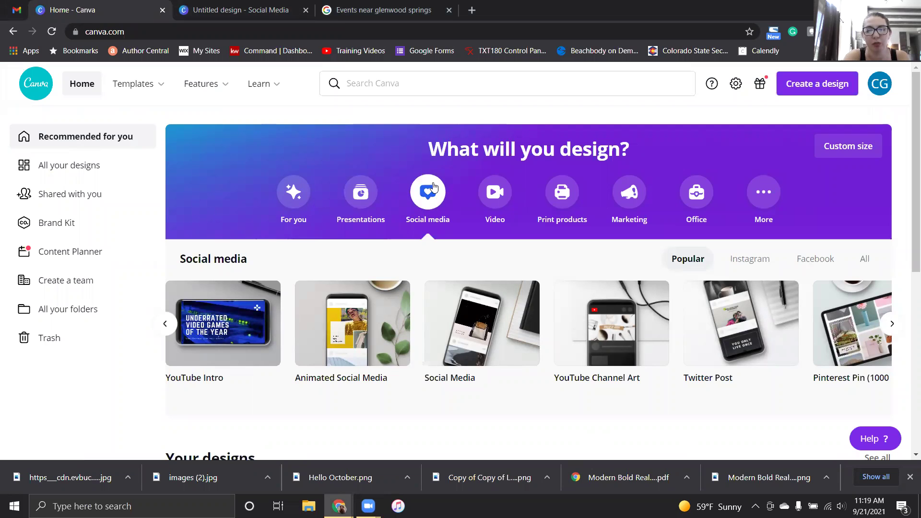
{"action": "mouse_move", "coordinate": [502, 338]}
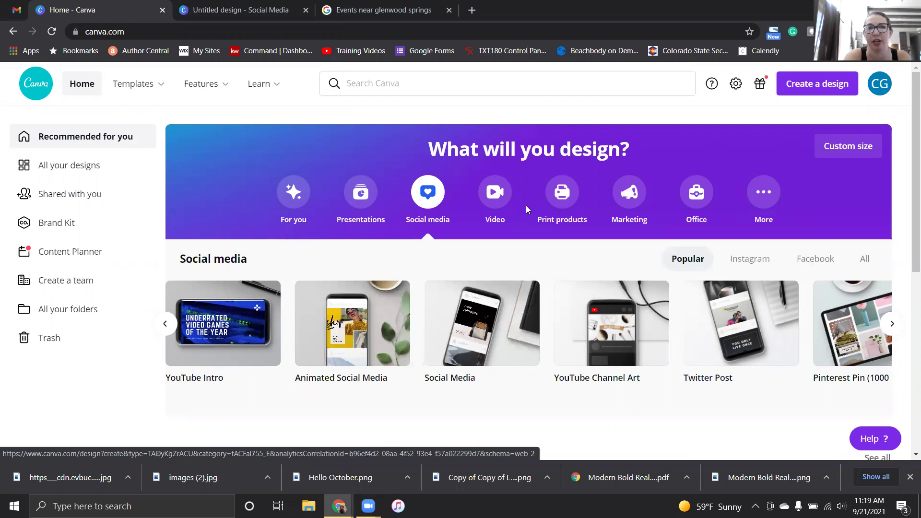
{"action": "left_click", "coordinate": [236, 10]}
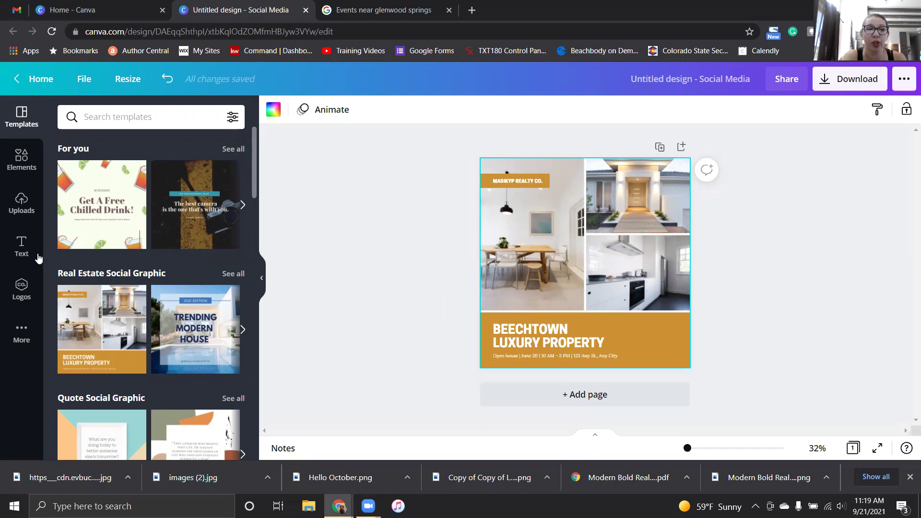
Step: Drop the uploaded house exterior photo into the top-right frame and the kitchen photo into the top-left
{"action": "left_click", "coordinate": [25, 202]}
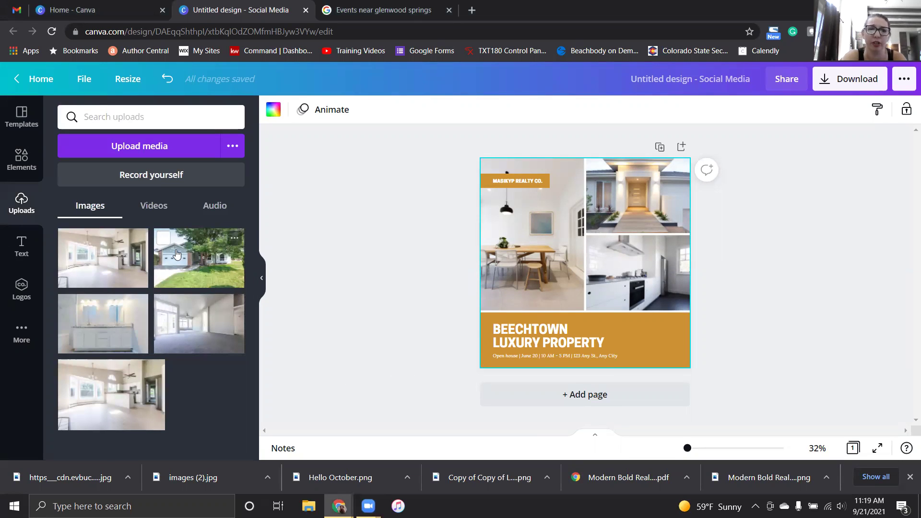
{"action": "left_click_drag", "start_coordinate": [183, 255], "coordinate": [633, 197]}
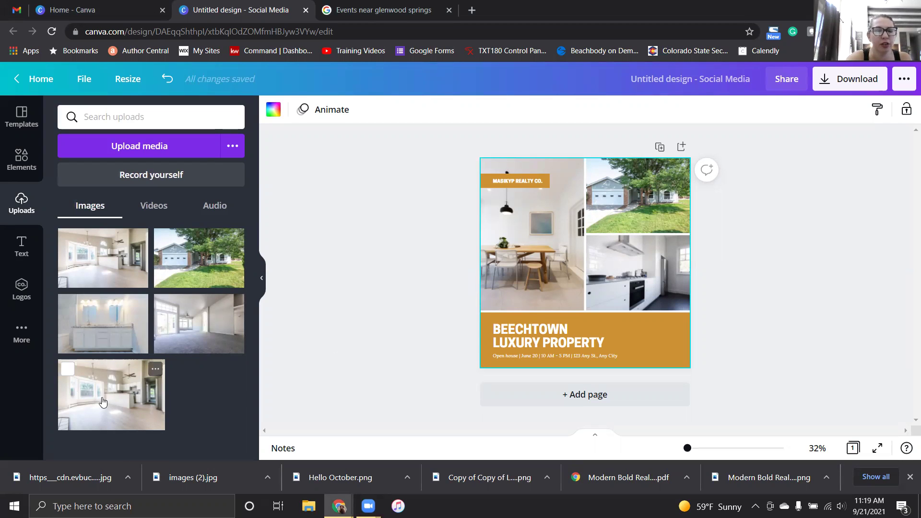
{"action": "left_click_drag", "start_coordinate": [102, 403], "coordinate": [508, 237]}
Step: Reposition the kitchen photo in its frame and fill the bottom-right frame with the empty-room photo
{"action": "double_click", "coordinate": [552, 236]}
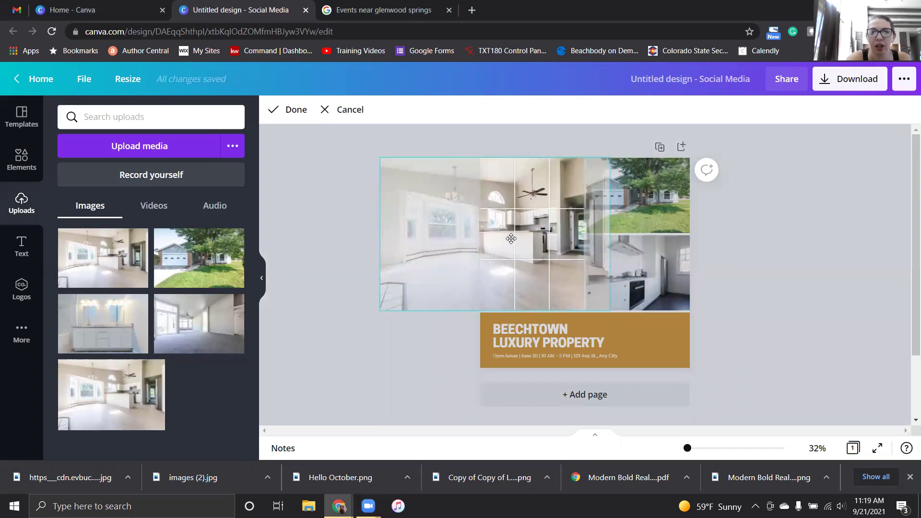
{"action": "left_click", "coordinate": [357, 252]}
{"action": "left_click", "coordinate": [357, 256]}
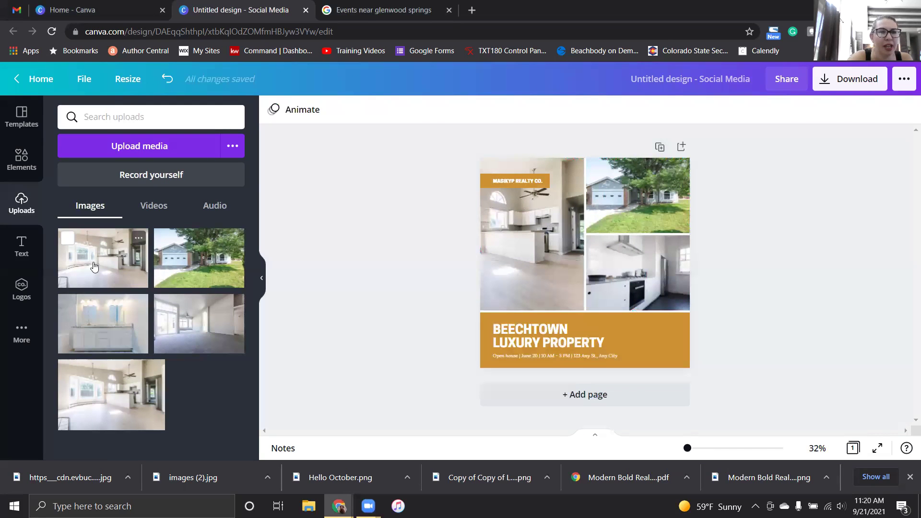
{"action": "left_click_drag", "start_coordinate": [222, 318], "coordinate": [637, 270]}
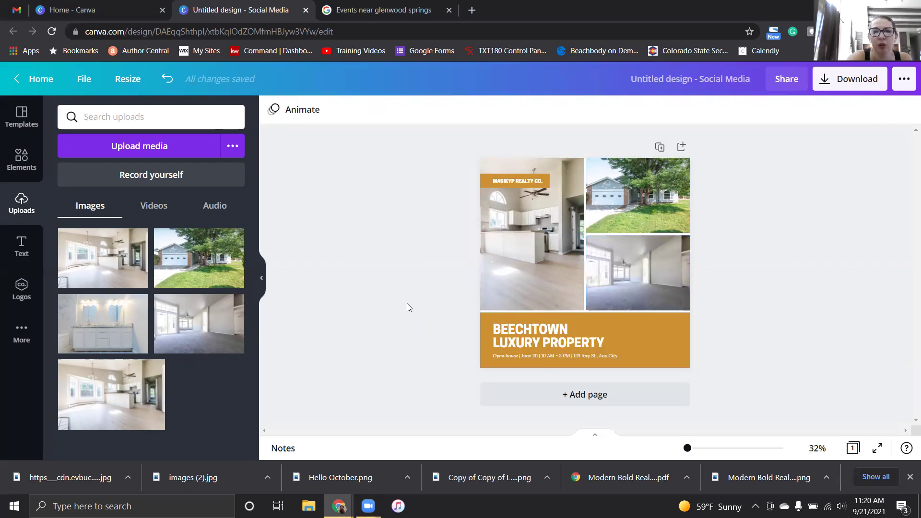
Step: Recolour the realty label and every other orange element, including the bottom banner, to the brand red
{"action": "left_click", "coordinate": [484, 177]}
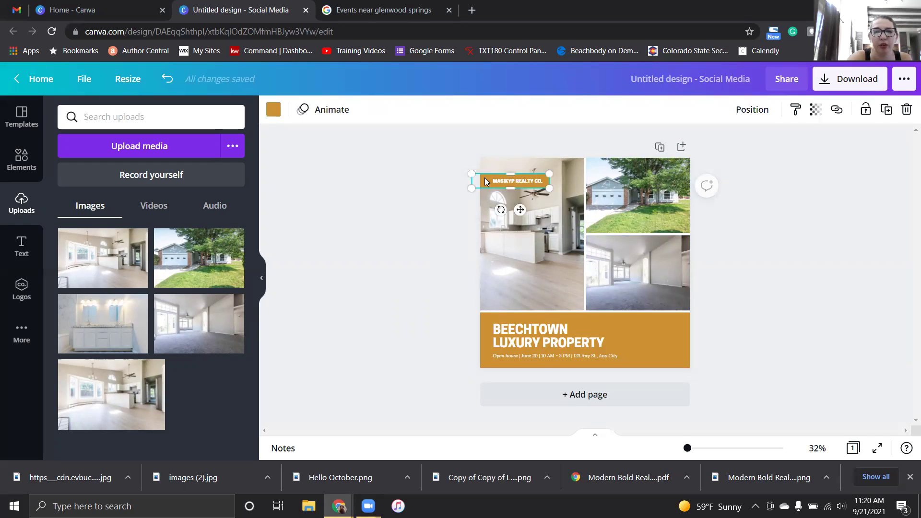
{"action": "left_click", "coordinate": [272, 111]}
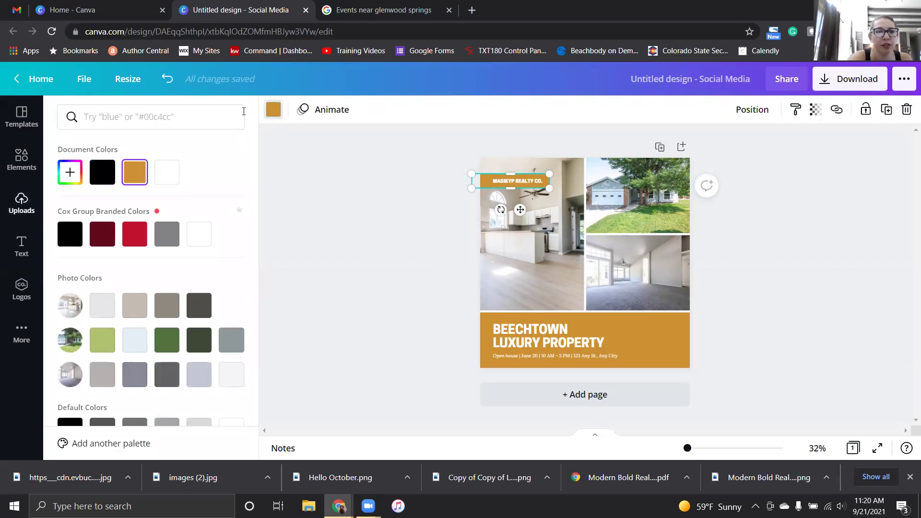
{"action": "left_click", "coordinate": [143, 238]}
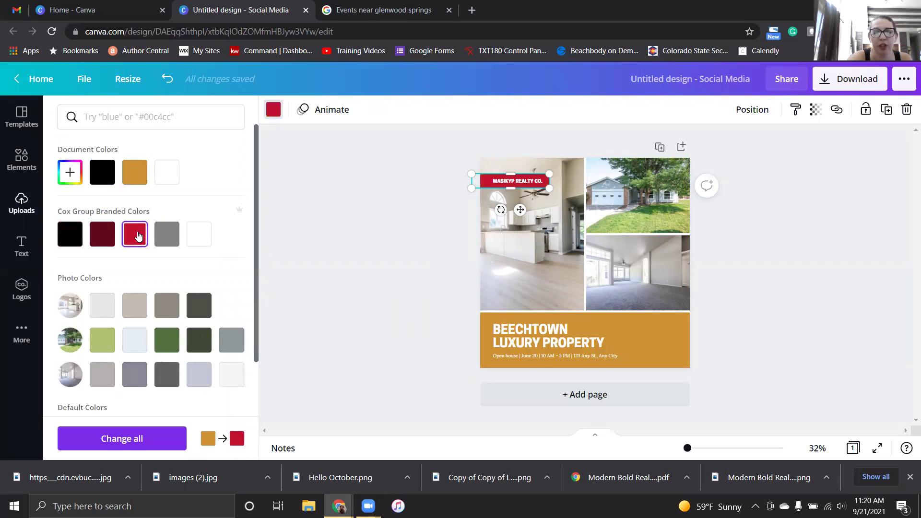
{"action": "left_click", "coordinate": [156, 439]}
{"action": "key", "text": "Escape"}
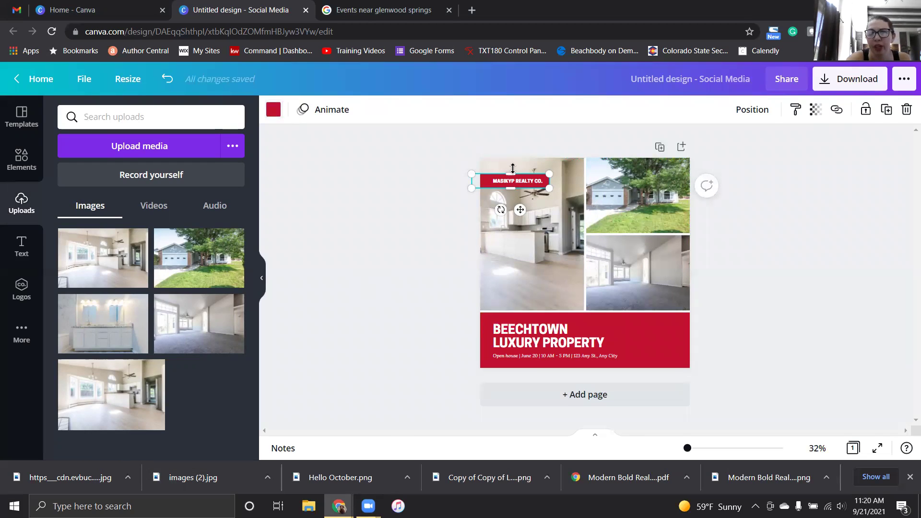
{"action": "left_click", "coordinate": [409, 300]}
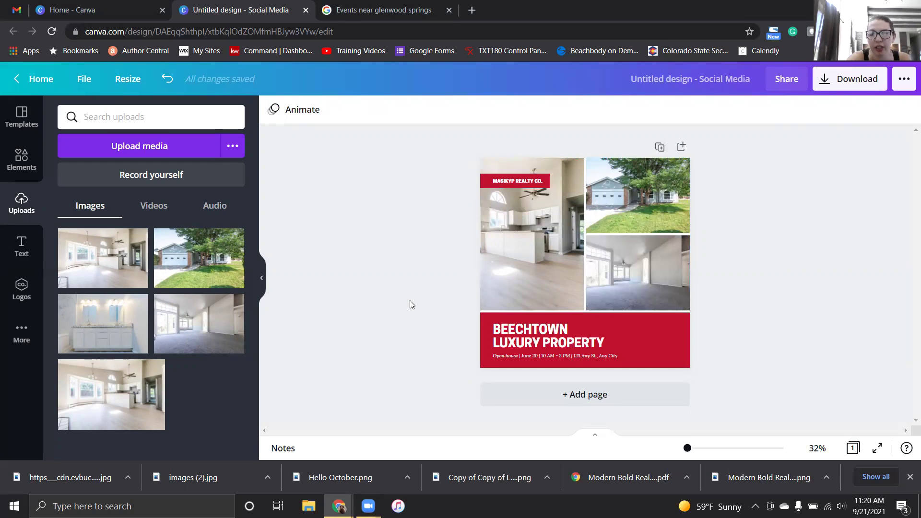
Step: Replace both heading lines, BEECHTOWN LUXURY PROPERTY, with the text BACK ON THE MARKET
{"action": "left_click", "coordinate": [538, 330]}
{"action": "double_click", "coordinate": [538, 330]}
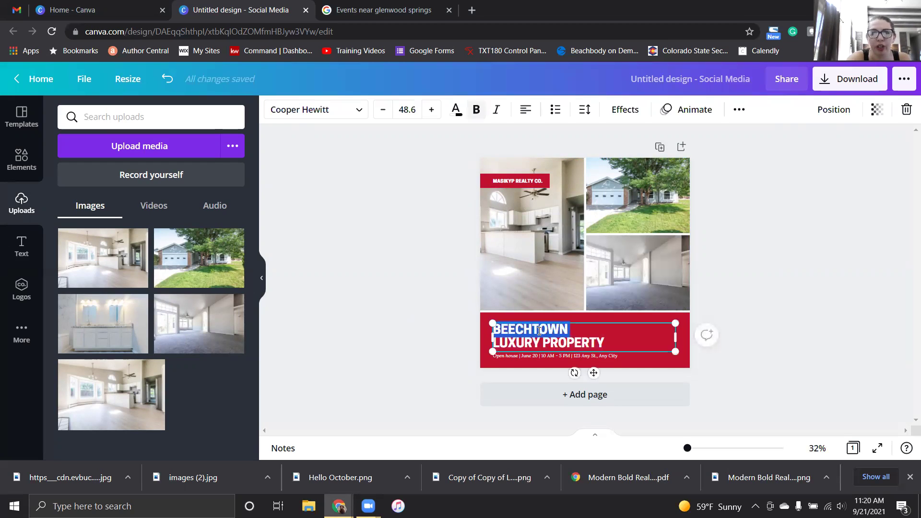
{"action": "double_click", "coordinate": [600, 343]}
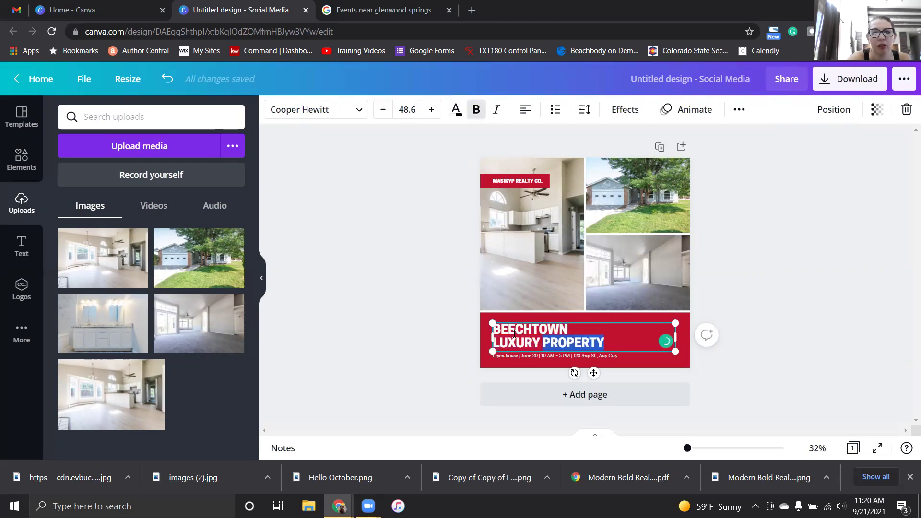
{"action": "left_click", "coordinate": [497, 329], "text": "shift"}
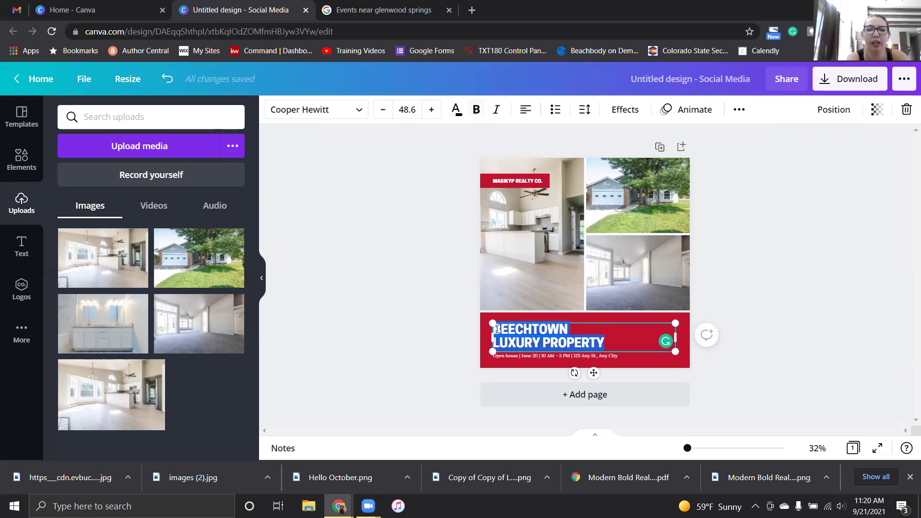
{"action": "type", "text": "B"}
{"action": "key", "text": "BackSpace"}
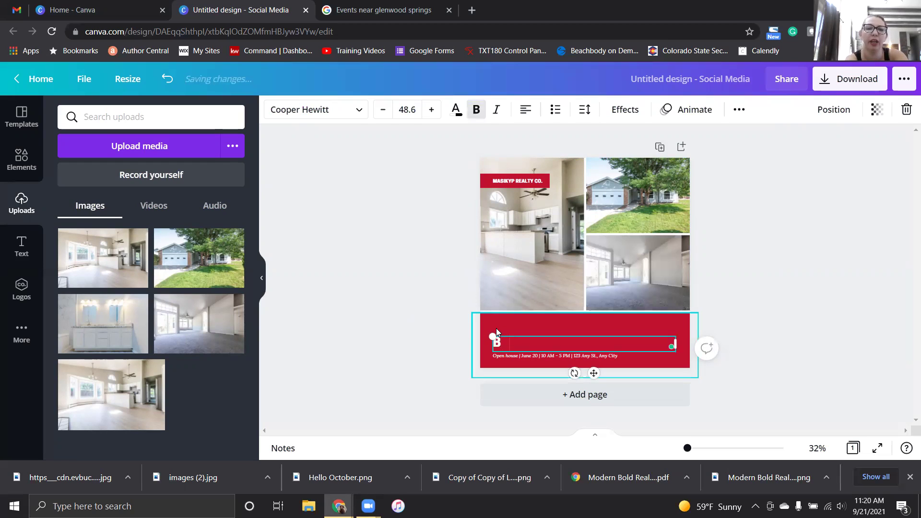
{"action": "type", "text": "BACK ON THE MARKET"}
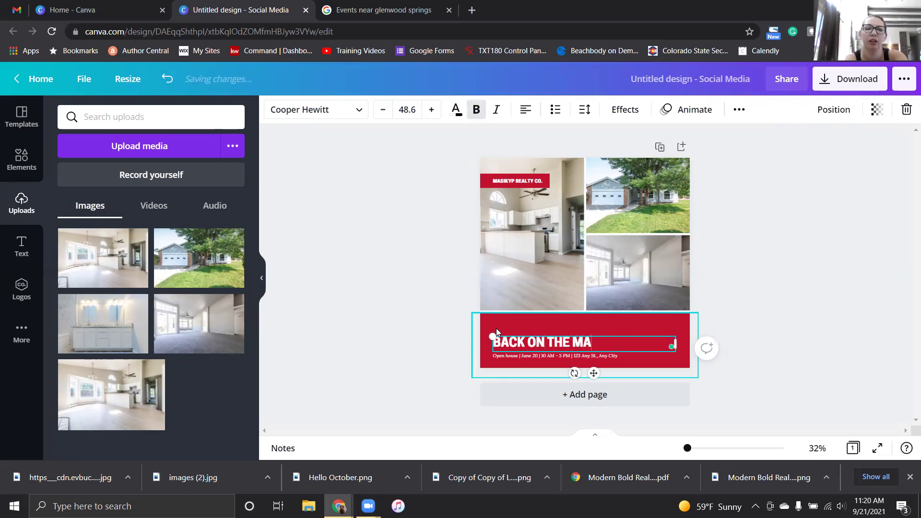
Step: Rewrite the small red label's text in non-bold type
{"action": "left_click", "coordinate": [515, 180]}
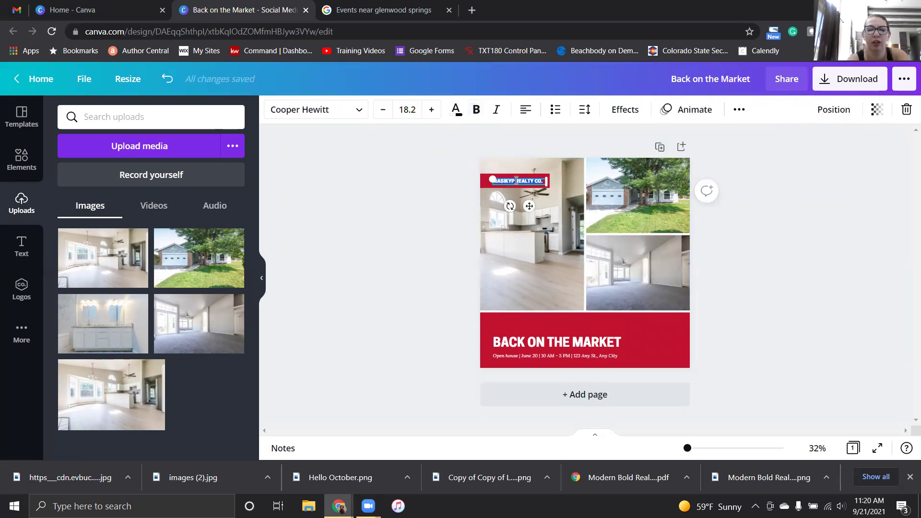
{"action": "key", "text": "BackSpace"}
{"action": "key", "text": "ctrl+b"}
{"action": "type", "text": "KW"}
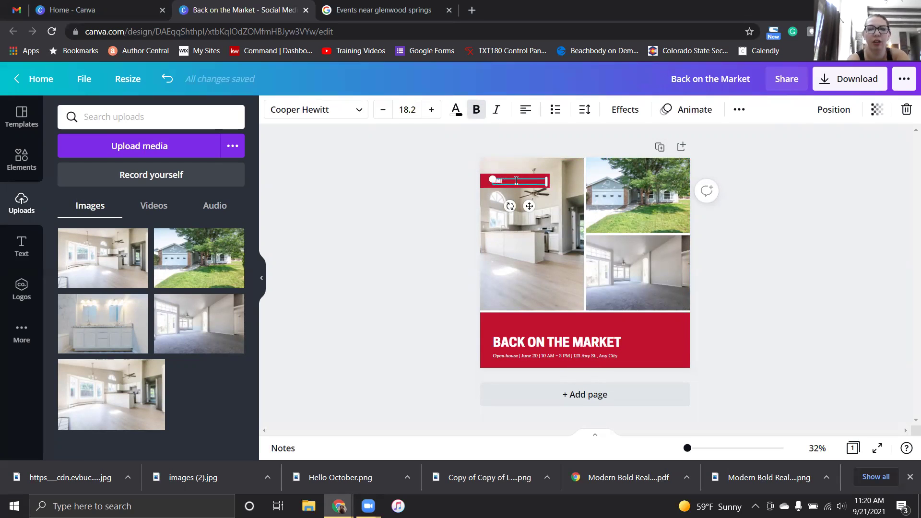
{"action": "type", "text": " SIMPLI"}
{"action": "key", "text": "BackSpace"}
{"action": "key", "text": "BackSpace"}
{"action": "key", "text": "BackSpace"}
{"action": "key", "text": "BackSpace"}
{"action": "key", "text": "BackSpace"}
{"action": "key", "text": "BackSpace"}
{"action": "key", "text": "BackSpace"}
{"action": "key", "text": "BackSpace"}
{"action": "key", "text": "BackSpace"}
{"action": "key", "text": "ctrl+b"}
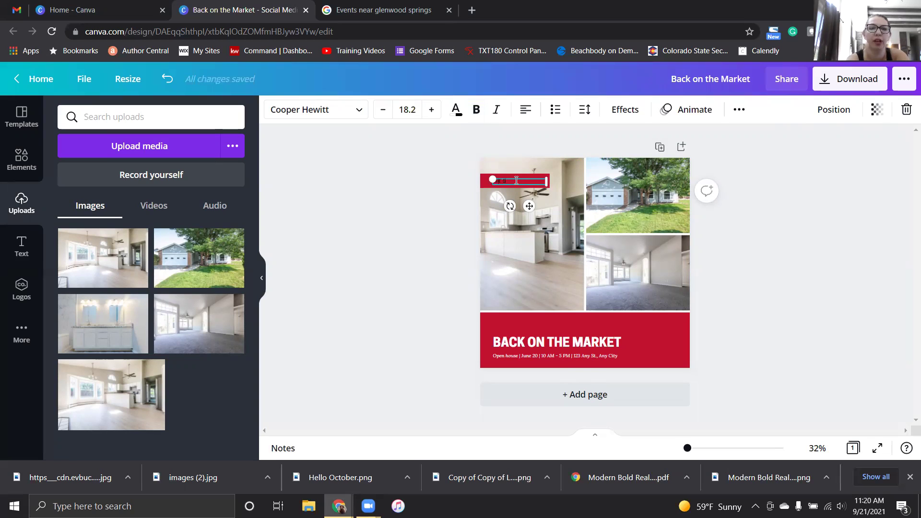
{"action": "type", "text": "SIMPLIFIED"}
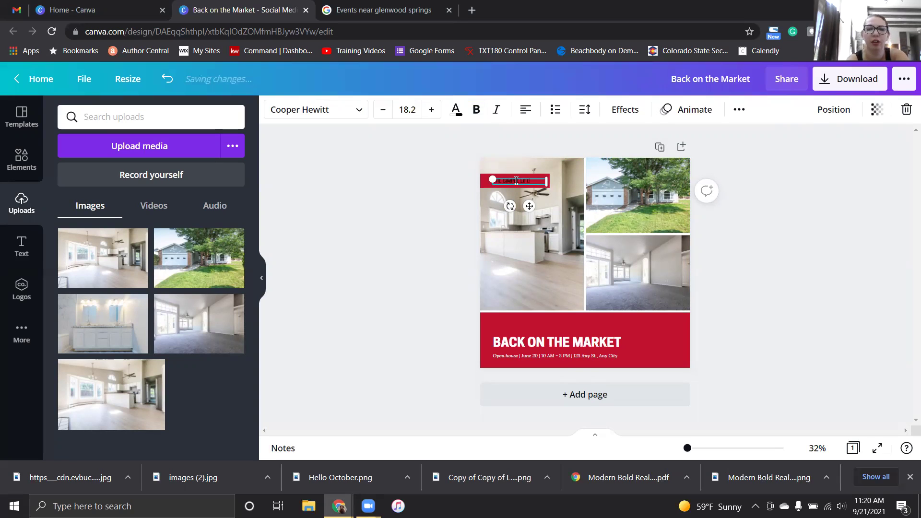
{"action": "left_click", "coordinate": [435, 186]}
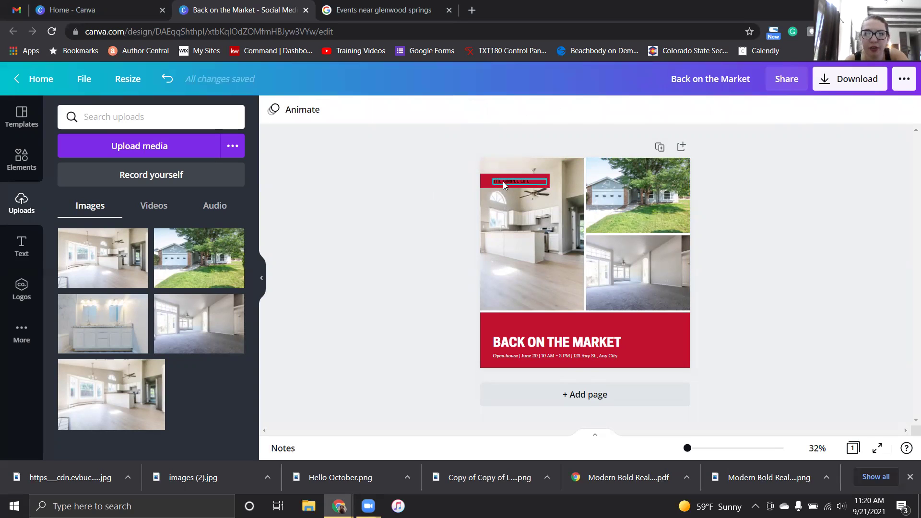
{"action": "left_click", "coordinate": [501, 179]}
Step: Set the label text in Open Sans and make it white
{"action": "left_click", "coordinate": [359, 109]}
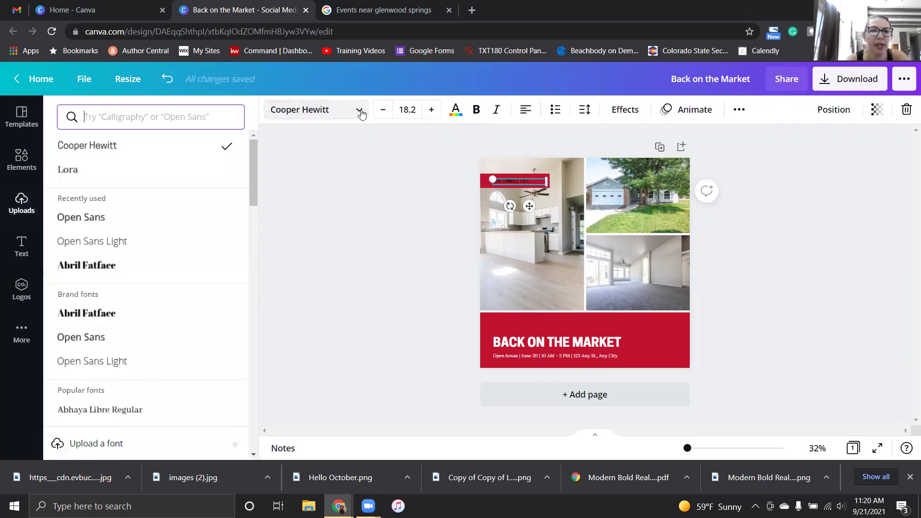
{"action": "left_click", "coordinate": [91, 219]}
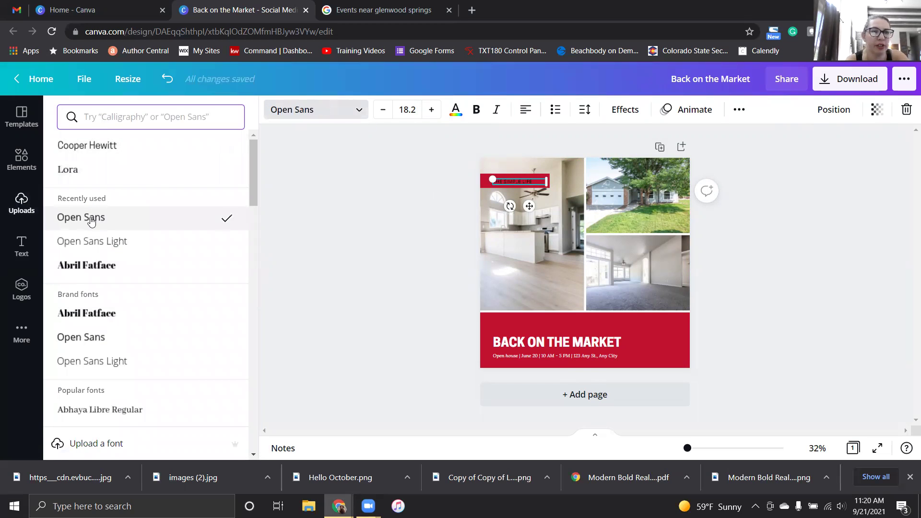
{"action": "left_click", "coordinate": [464, 109]}
{"action": "left_click", "coordinate": [167, 173]}
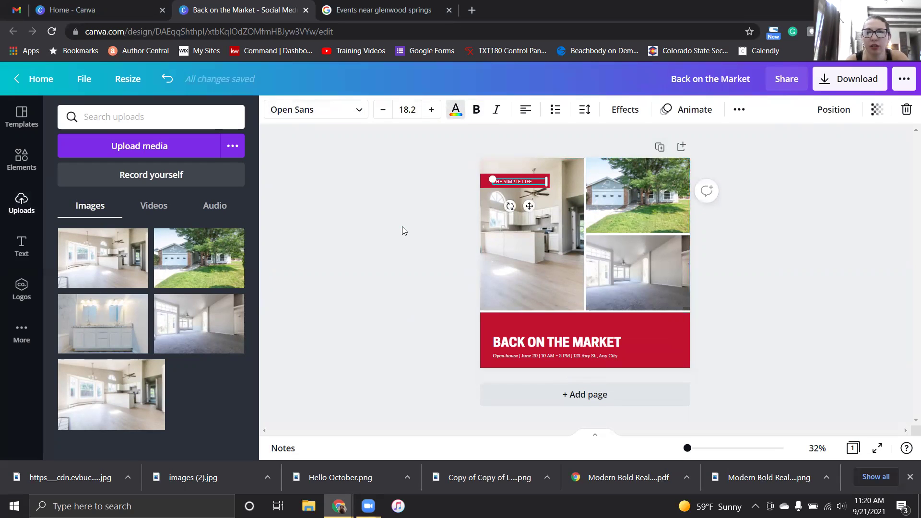
{"action": "left_click", "coordinate": [525, 274]}
{"action": "left_click", "coordinate": [558, 342]}
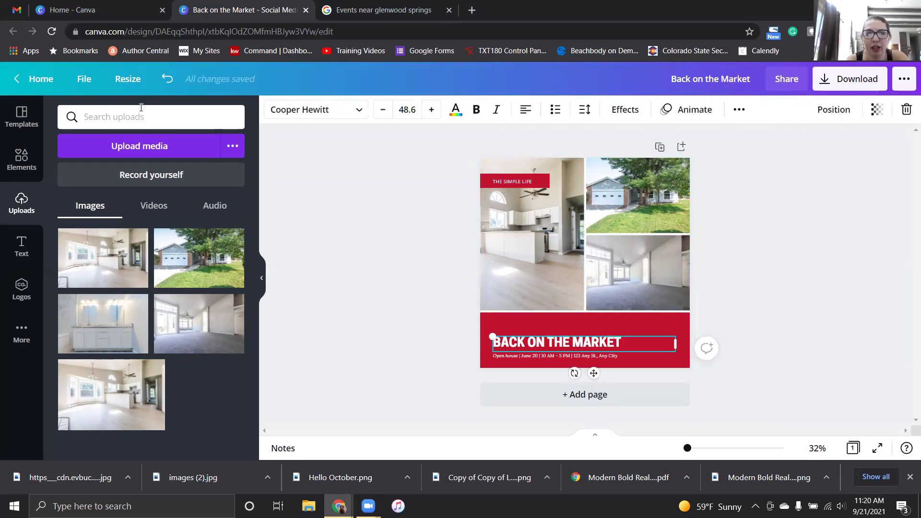
Step: Set BACK ON THE MARKET in Abril Fatface and replace the open-house line with the listing's street address
{"action": "left_click", "coordinate": [357, 110]}
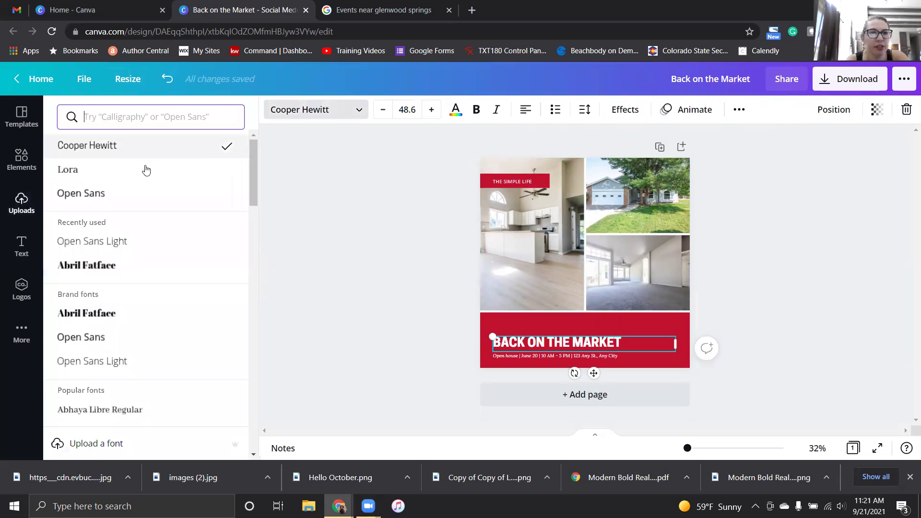
{"action": "left_click", "coordinate": [113, 264]}
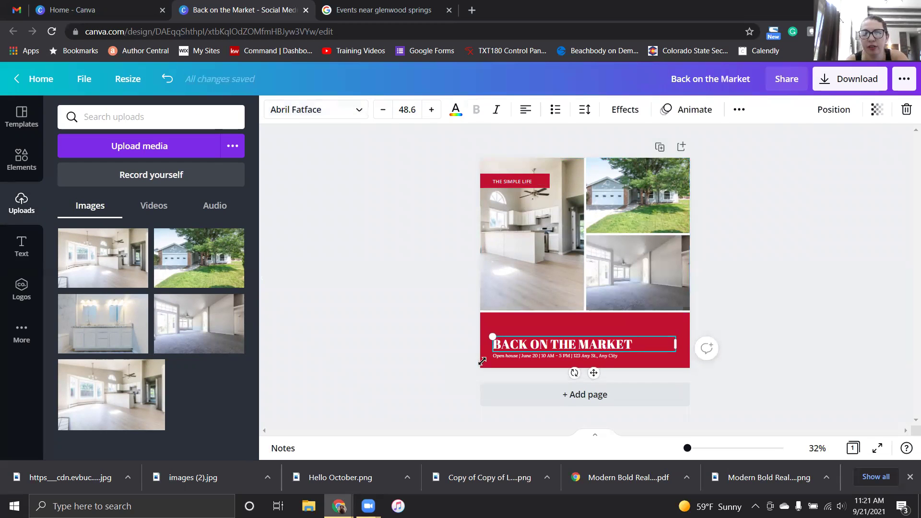
{"action": "left_click", "coordinate": [508, 357]}
{"action": "left_click", "coordinate": [507, 355]}
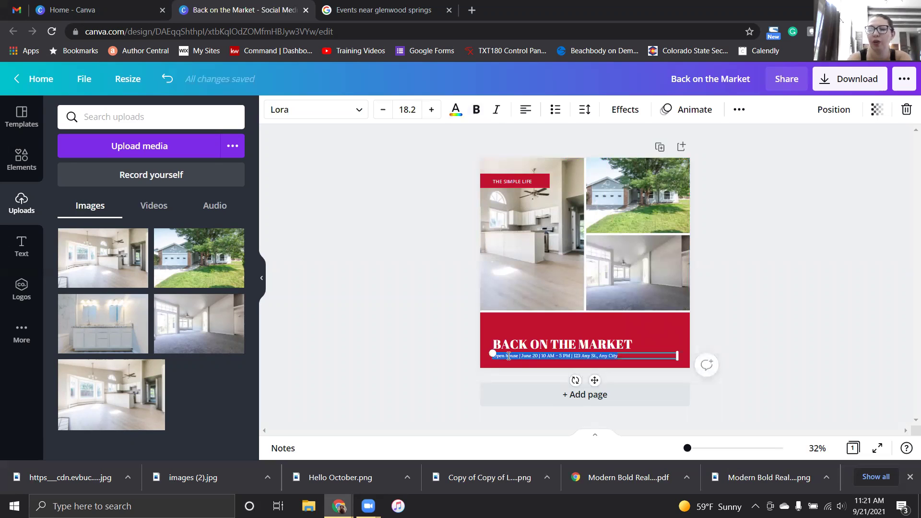
{"action": "type", "text": "Colu"}
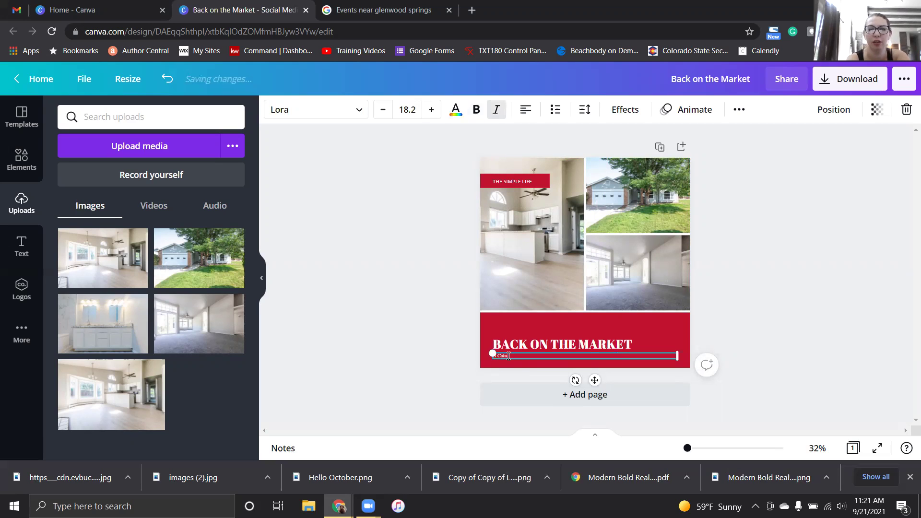
{"action": "type", "text": "mbine La"}
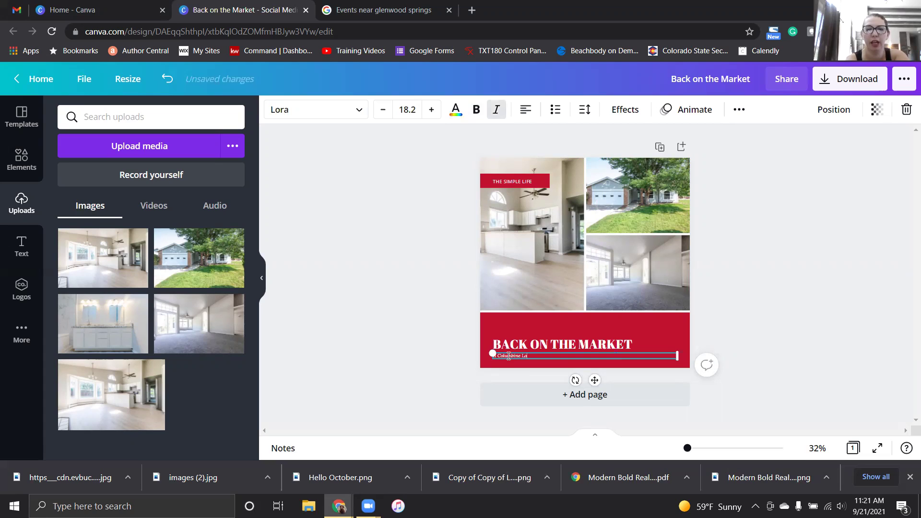
{"action": "type", "text": "ne, Par"}
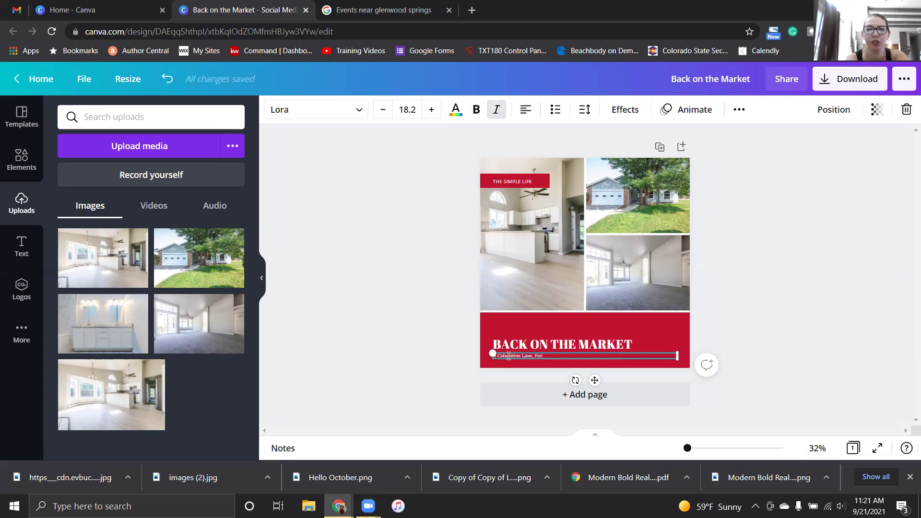
{"action": "type", "text": "achute CO"}
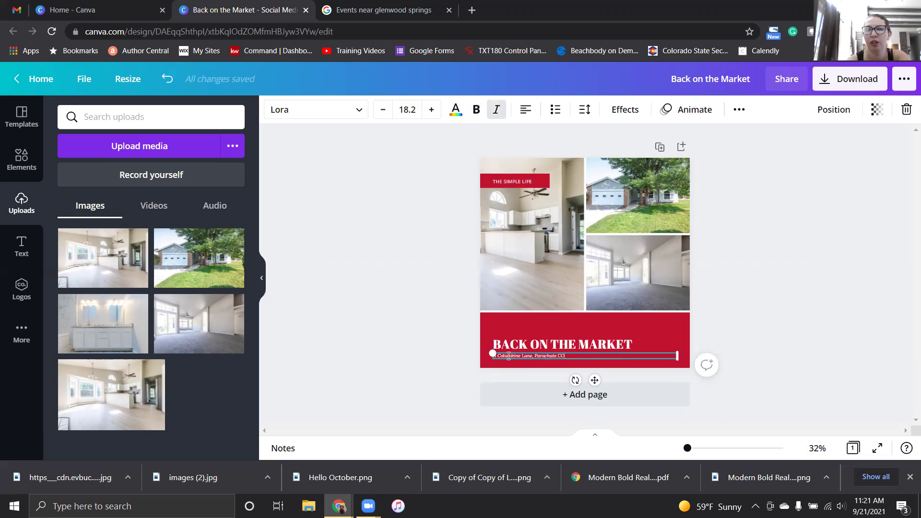
{"action": "left_click", "coordinate": [391, 318]}
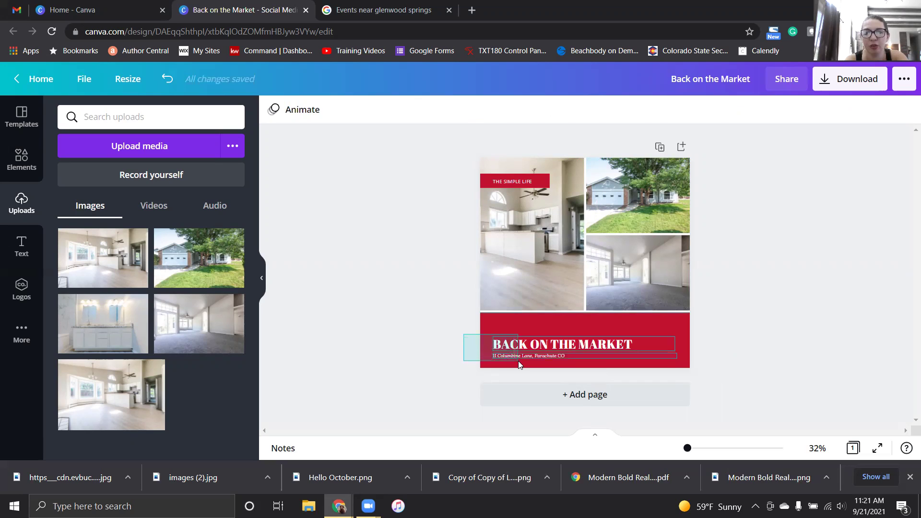
Step: Enlarge the banner's title and address text group by dragging its corner
{"action": "left_click", "coordinate": [481, 358]}
{"action": "left_click_drag", "start_coordinate": [698, 313], "coordinate": [724, 309]}
{"action": "left_click", "coordinate": [702, 282]}
{"action": "left_click", "coordinate": [724, 306]}
{"action": "left_click", "coordinate": [769, 201]}
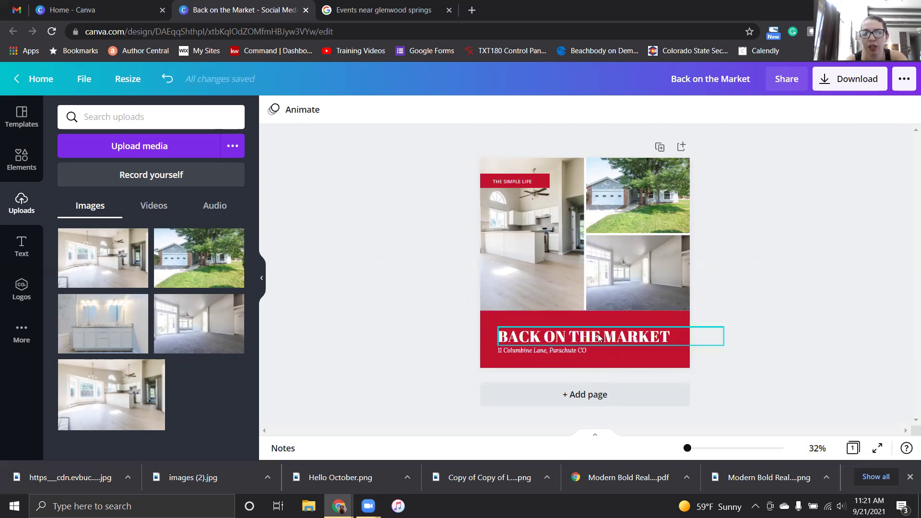
Step: Set the street-address line in Open Sans
{"action": "left_click", "coordinate": [558, 351]}
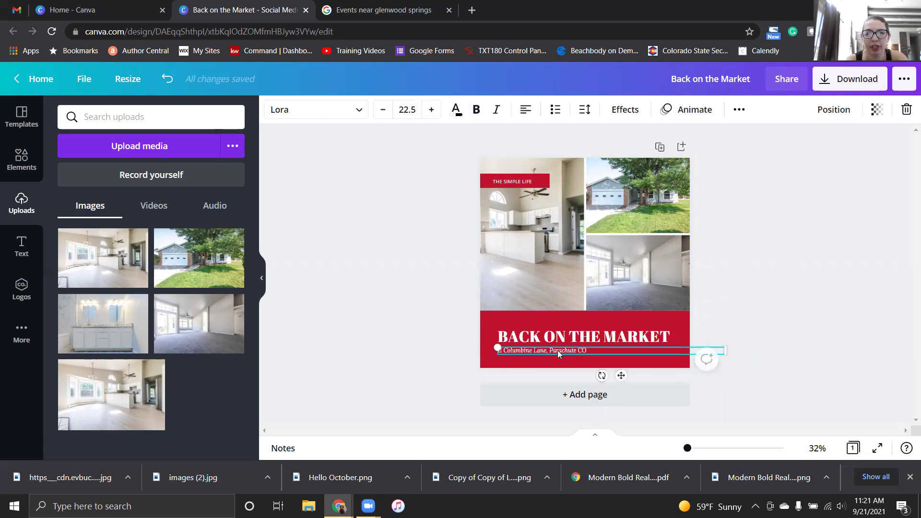
{"action": "left_click", "coordinate": [339, 109]}
{"action": "left_click", "coordinate": [120, 194]}
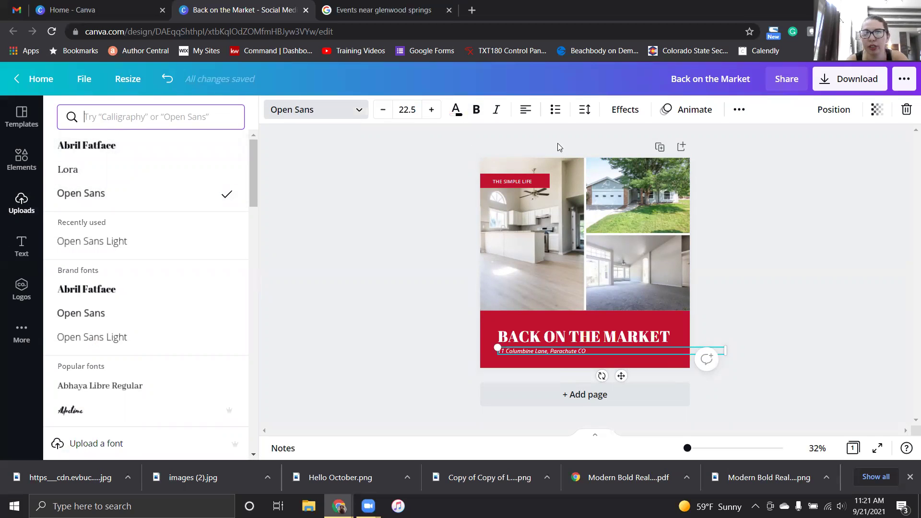
Step: Turn off italics on the address line, keeping its normal capitalisation
{"action": "left_click", "coordinate": [738, 110]}
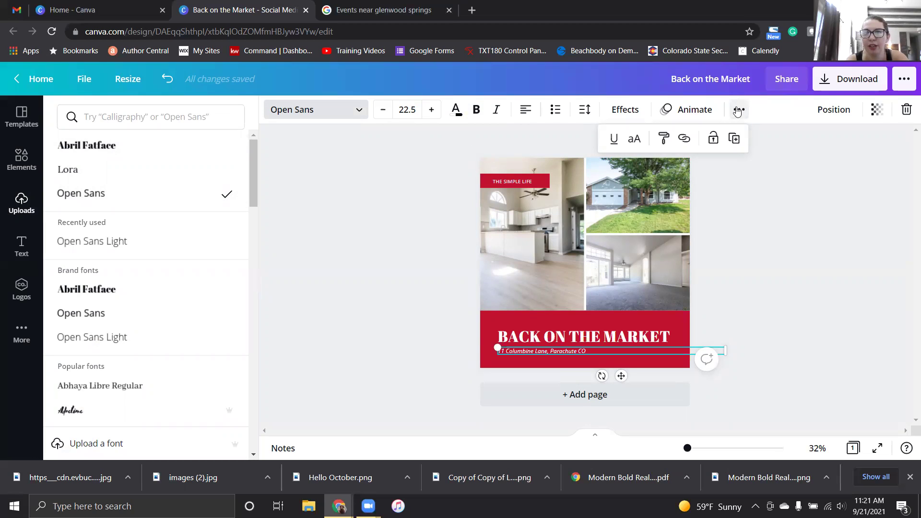
{"action": "left_click", "coordinate": [634, 138]}
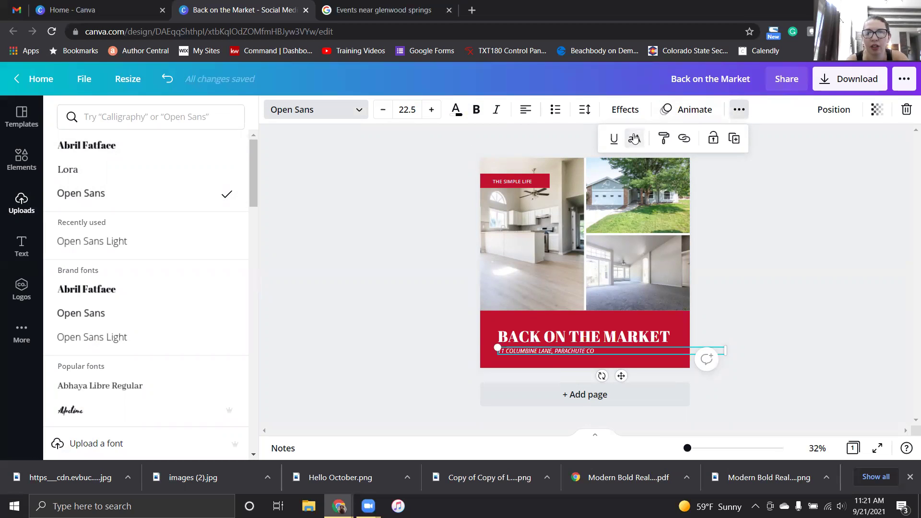
{"action": "left_click", "coordinate": [634, 139]}
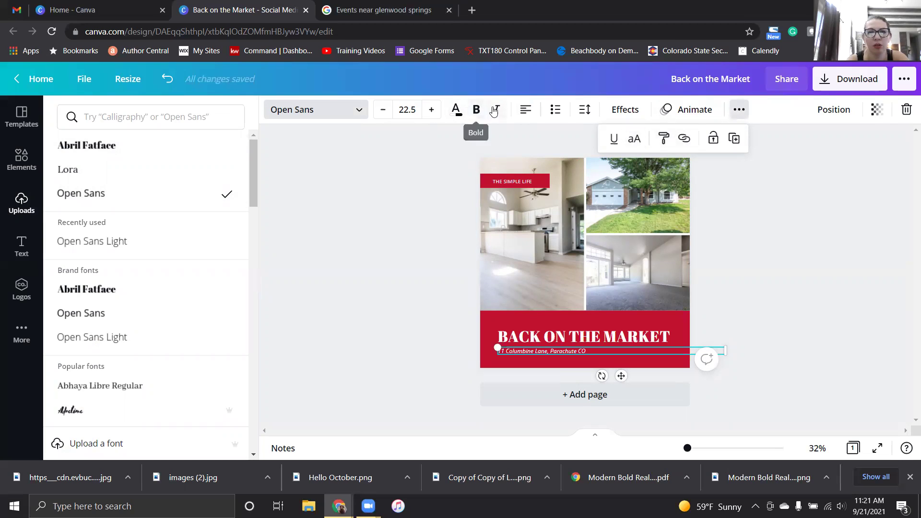
{"action": "left_click", "coordinate": [316, 109]}
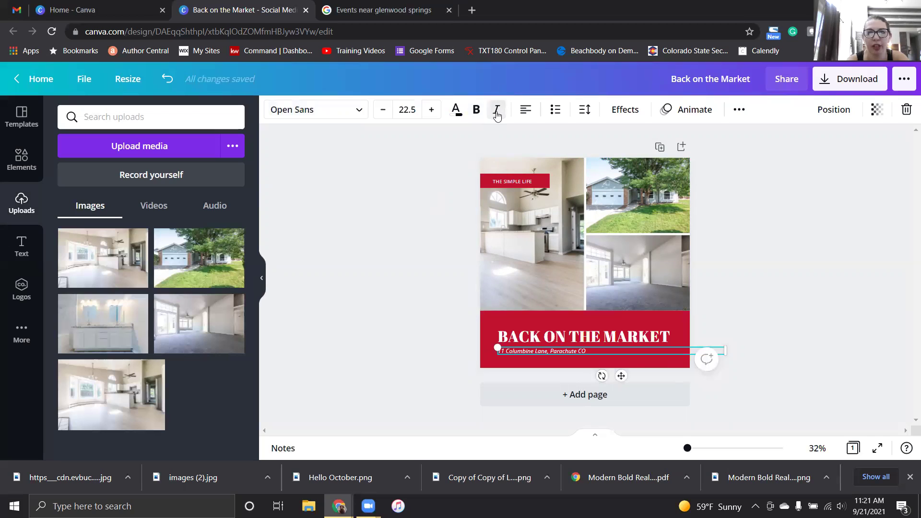
{"action": "left_click", "coordinate": [496, 114]}
{"action": "left_click", "coordinate": [386, 254]}
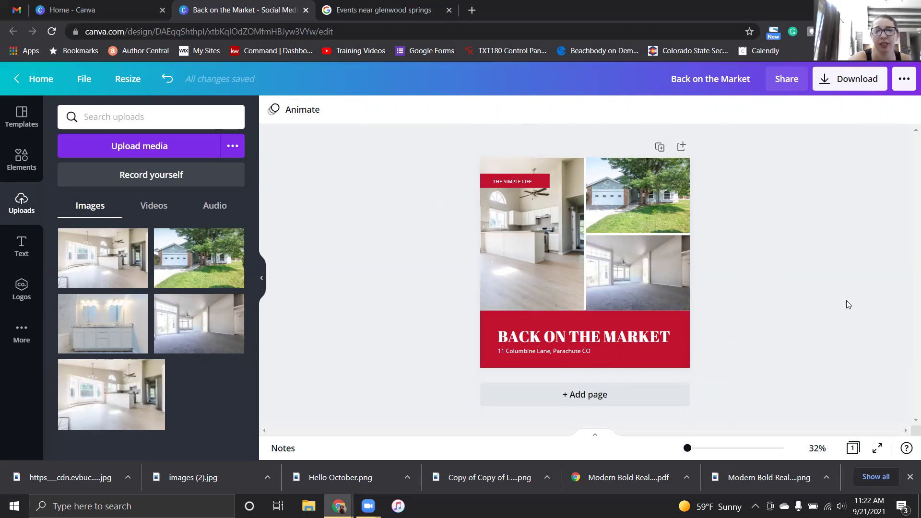
Step: Nudge the red title banner slightly upward
{"action": "left_click", "coordinate": [686, 321]}
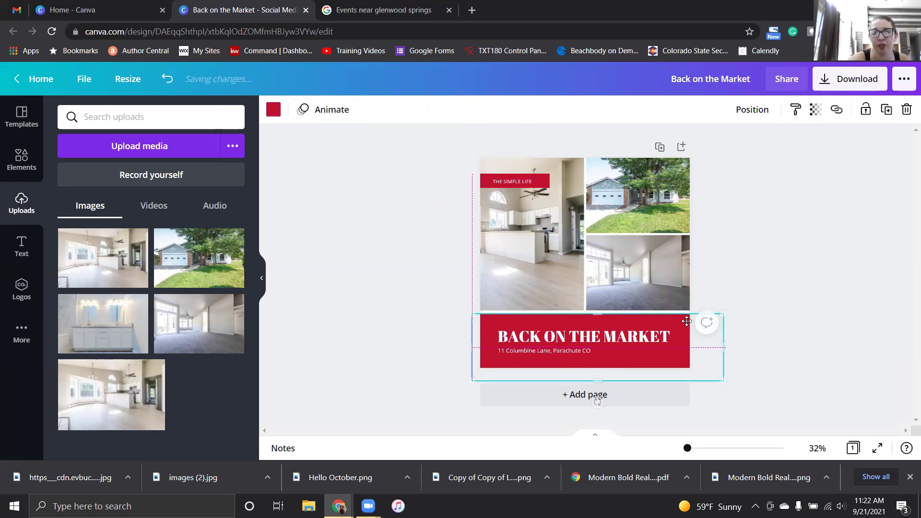
{"action": "left_click_drag", "start_coordinate": [686, 321], "coordinate": [685, 318]}
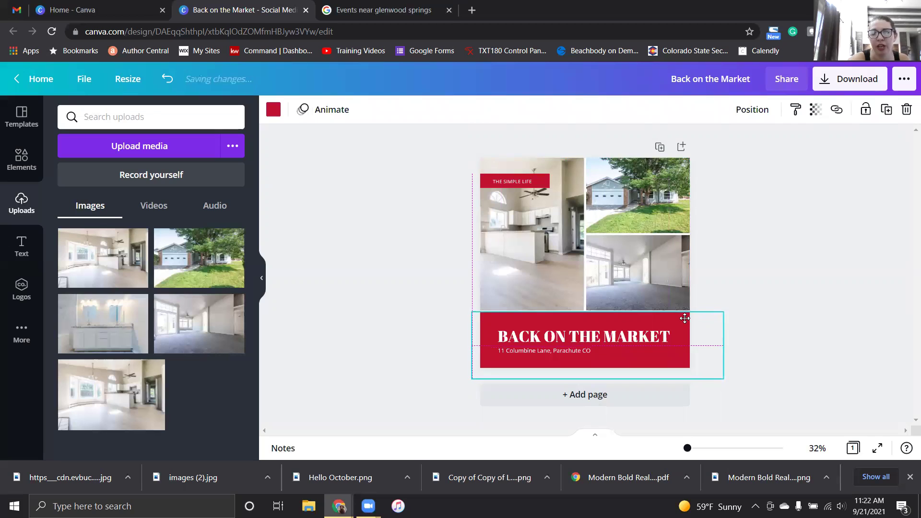
{"action": "left_click", "coordinate": [808, 245]}
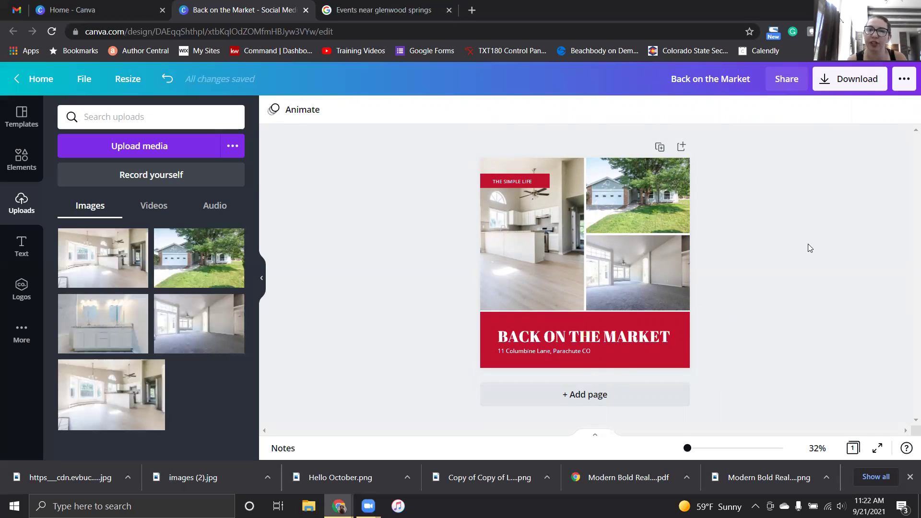
Step: Crop the kitchen photo larger and shift it left to show the arched window and ceiling fan
{"action": "double_click", "coordinate": [548, 253]}
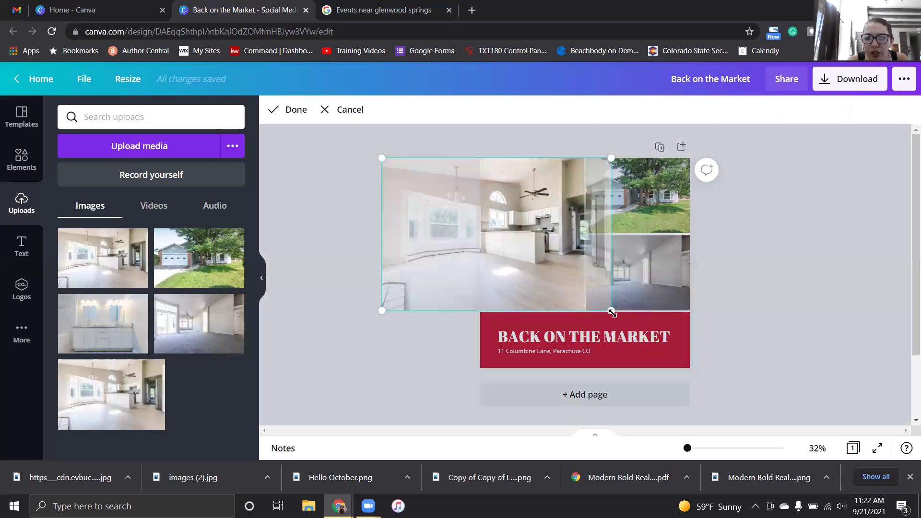
{"action": "left_click_drag", "start_coordinate": [612, 312], "coordinate": [636, 333]}
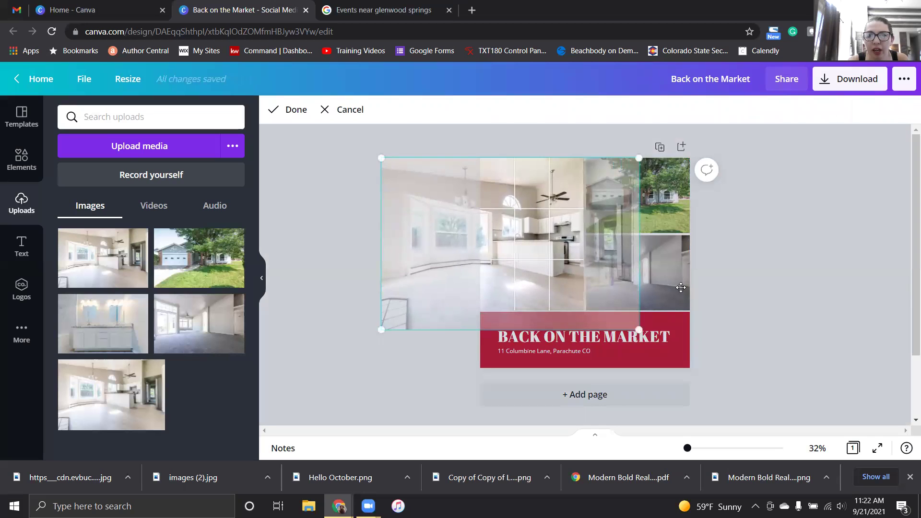
{"action": "left_click", "coordinate": [860, 297]}
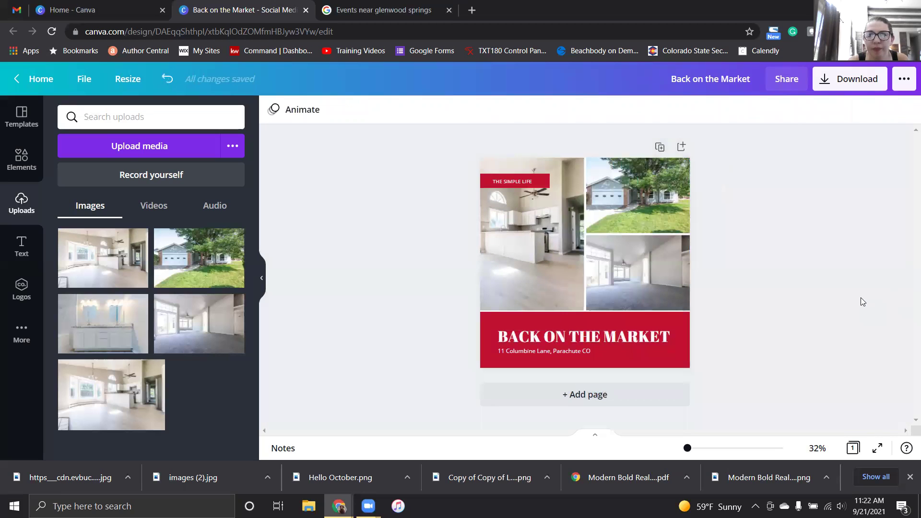
{"action": "left_click", "coordinate": [543, 254]}
{"action": "double_click", "coordinate": [541, 256]}
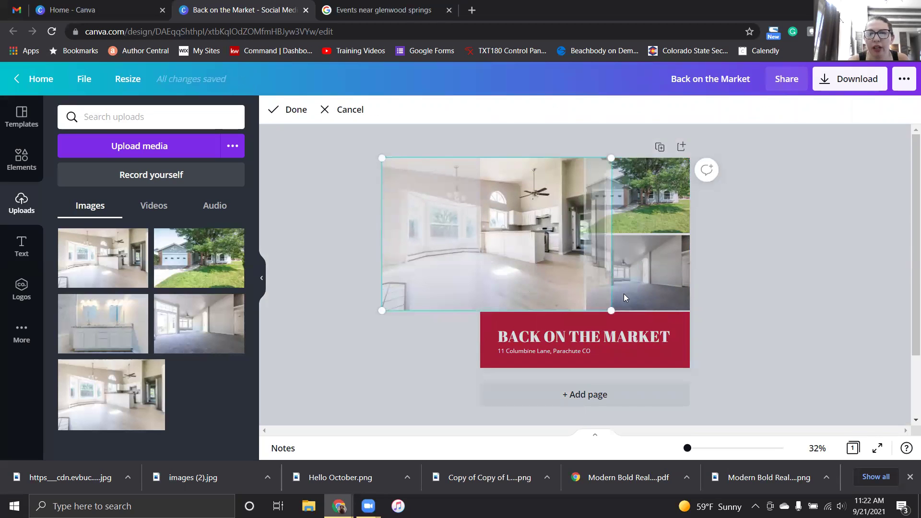
{"action": "left_click_drag", "start_coordinate": [612, 310], "coordinate": [635, 363]}
{"action": "left_click_drag", "start_coordinate": [542, 266], "coordinate": [521, 266]}
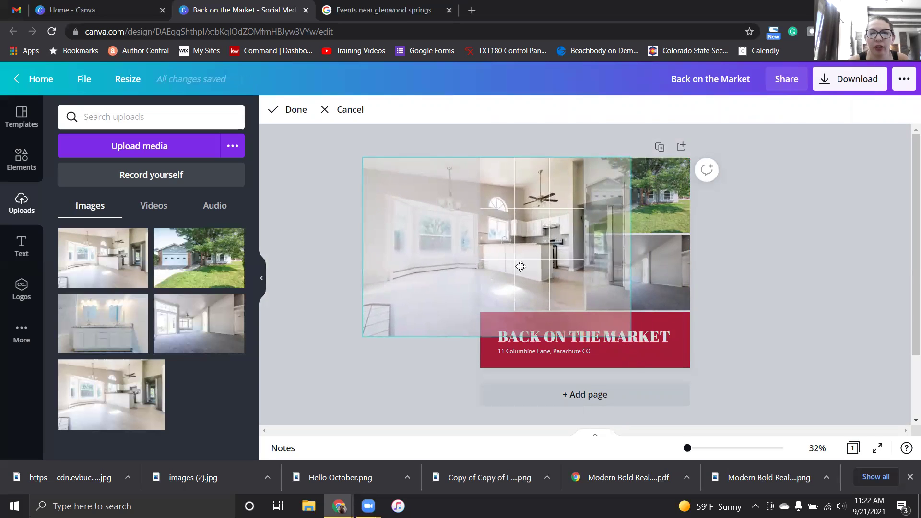
{"action": "left_click", "coordinate": [796, 267]}
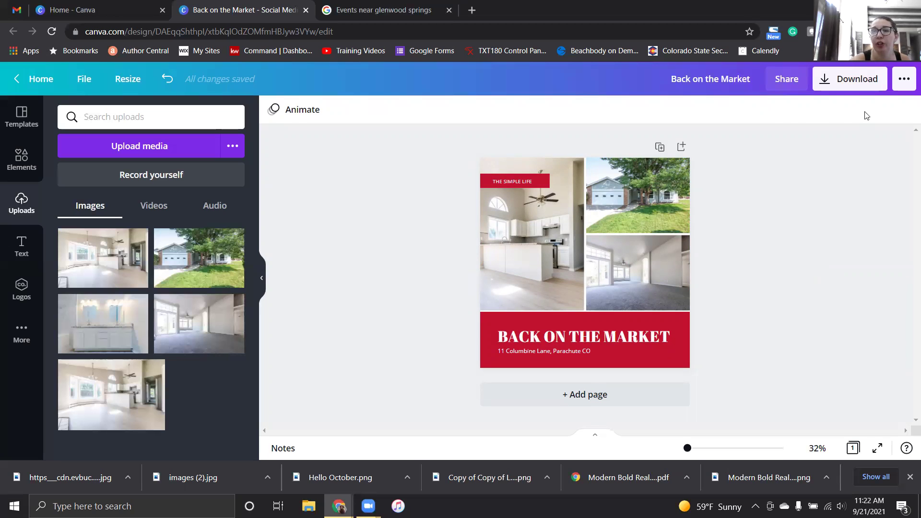
Step: Download the design as the PNG file Back on the Market.png
{"action": "left_click", "coordinate": [863, 82]}
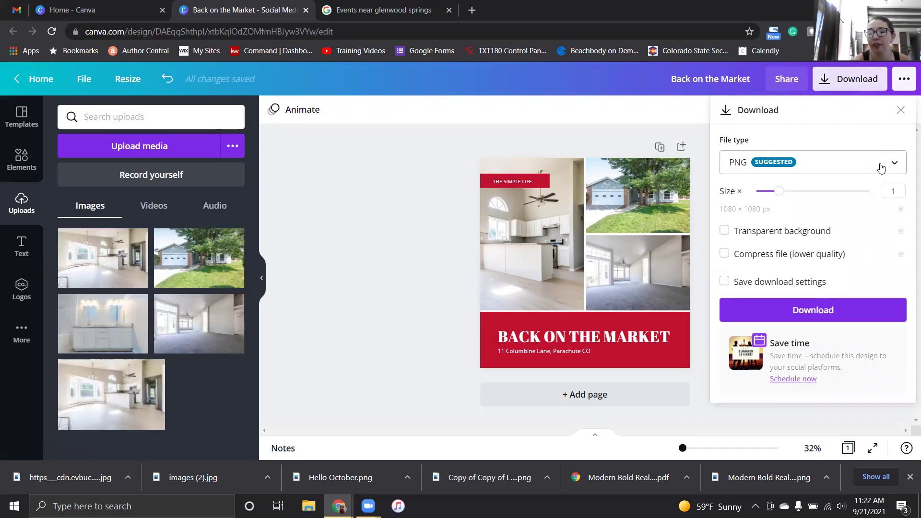
{"action": "left_click", "coordinate": [839, 310]}
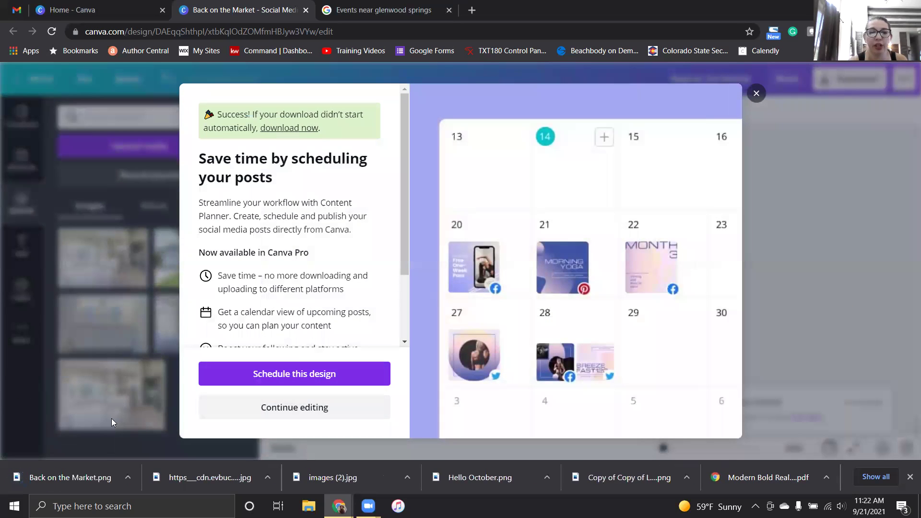
Step: Close the 'Save time by scheduling your posts' popup to reveal the Back on the Market post
{"action": "left_click", "coordinate": [756, 93]}
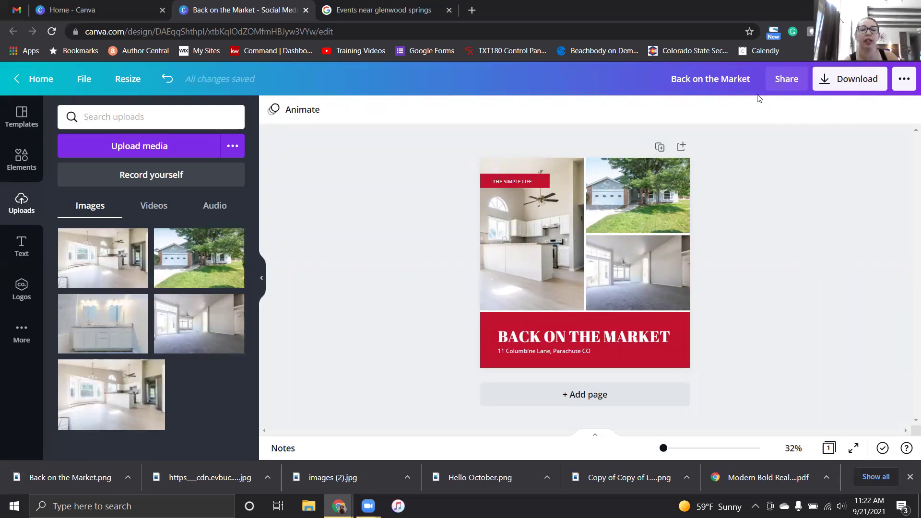